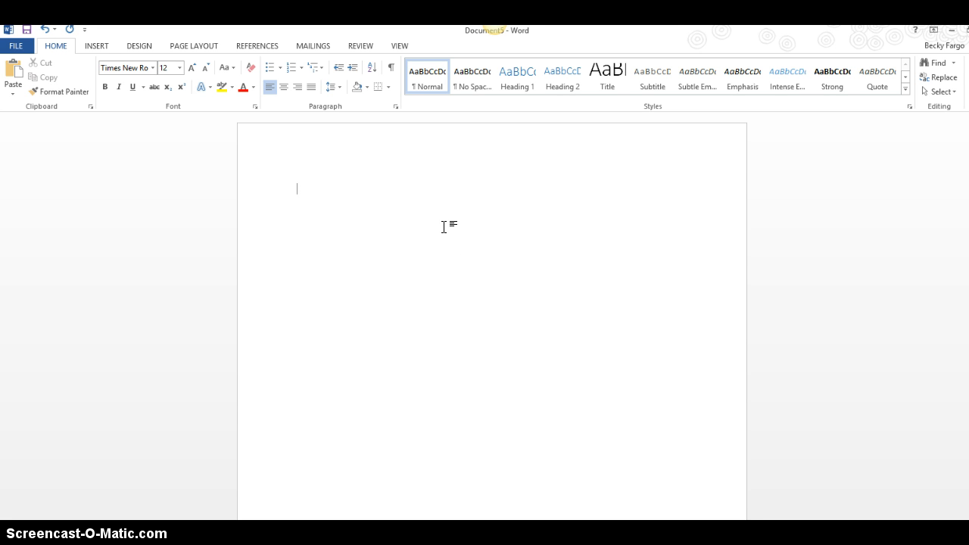
# Set paragraph line spacing to Double with 0 pt spacing after.
pyautogui.click(397, 106)
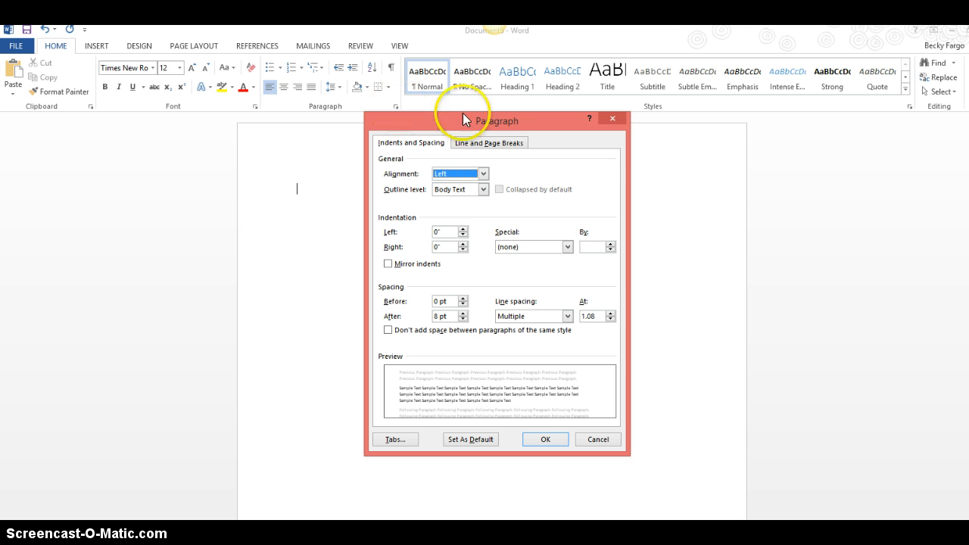
pyautogui.click(567, 316)
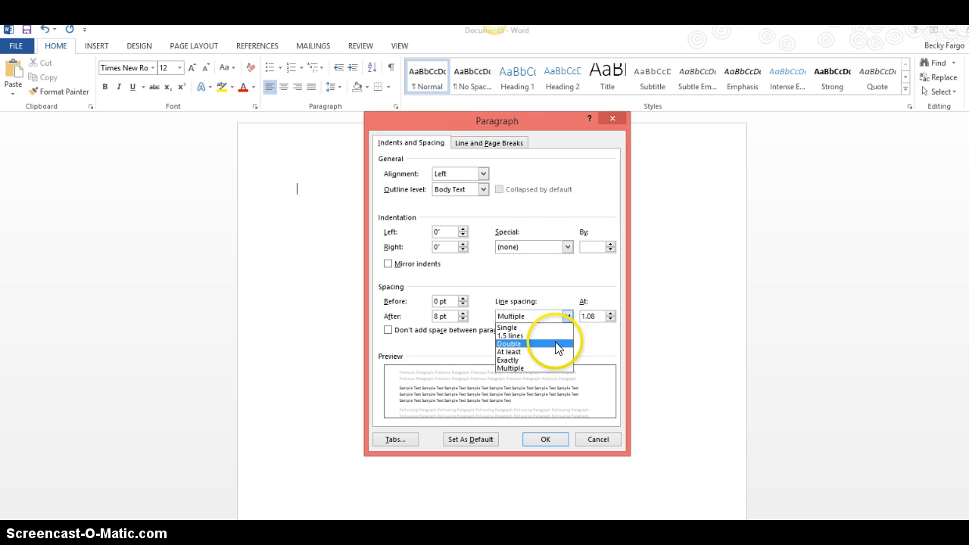
pyautogui.click(557, 345)
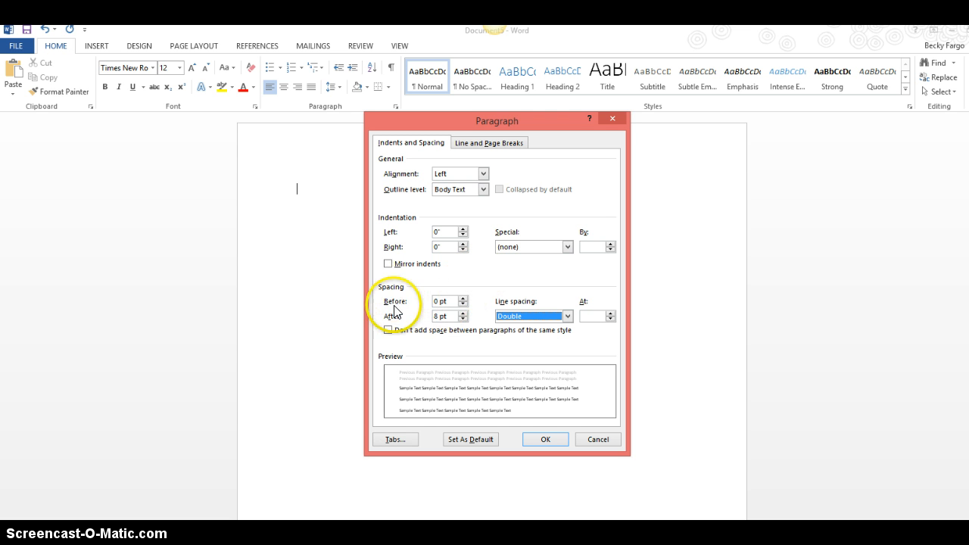
pyautogui.click(463, 319)
pyautogui.click(463, 319)
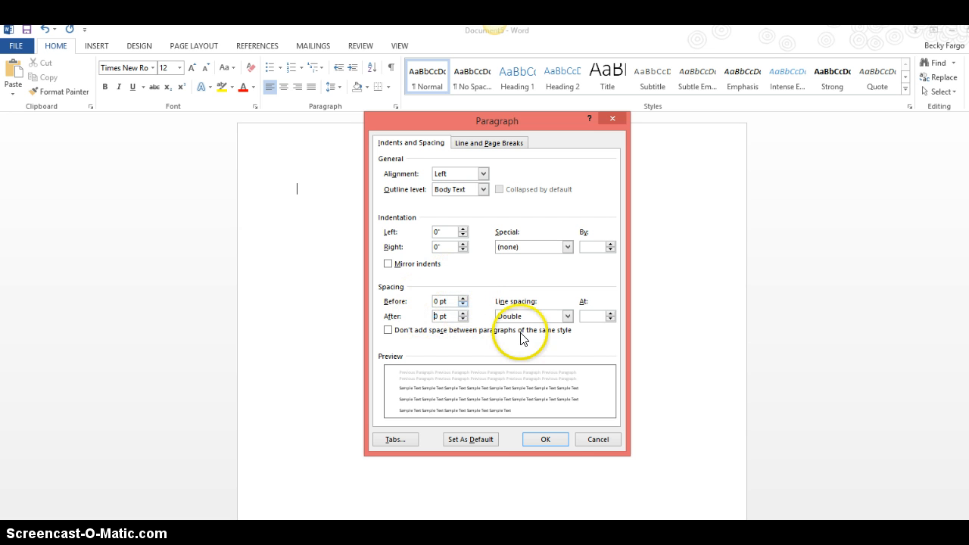
pyautogui.click(544, 441)
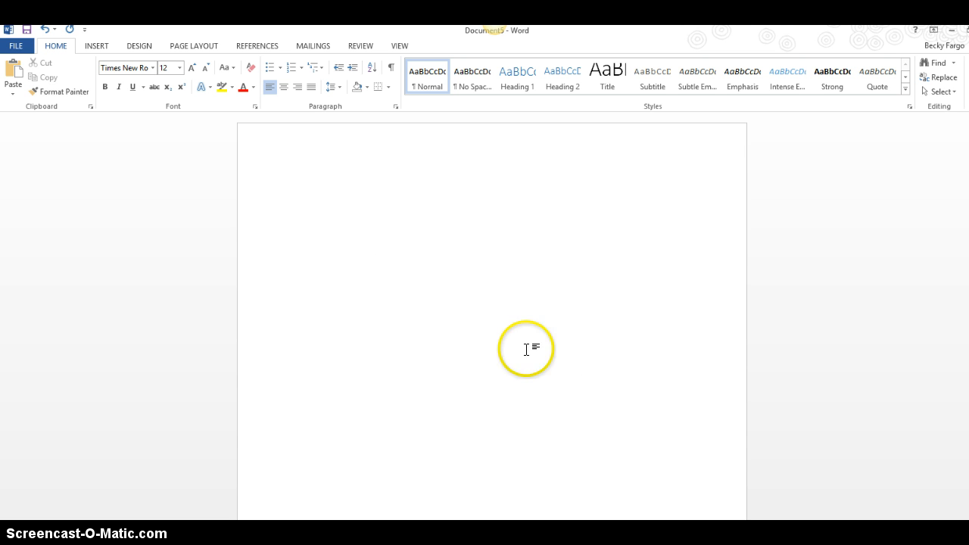
pyautogui.click(197, 45)
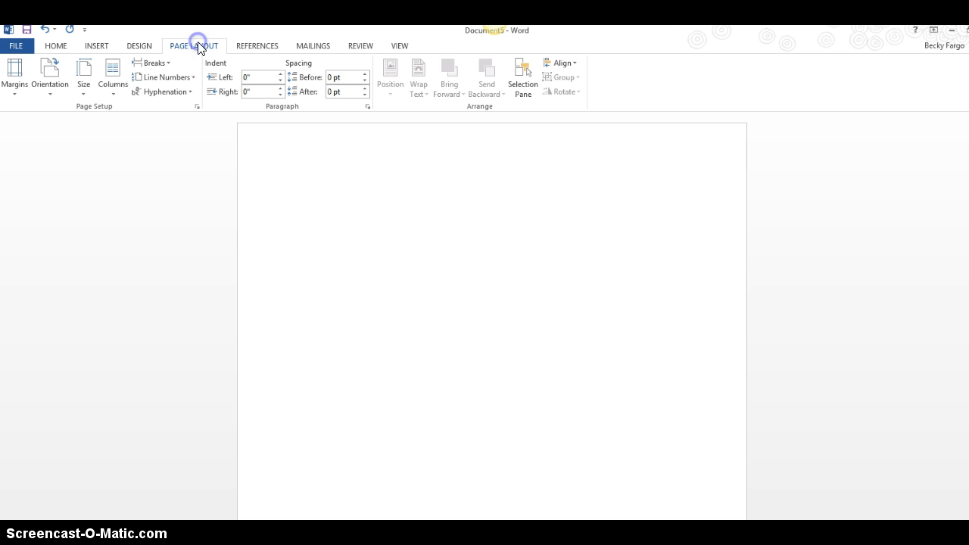
# Apply the Normal margin preset of 1 inch on all sides.
pyautogui.click(15, 78)
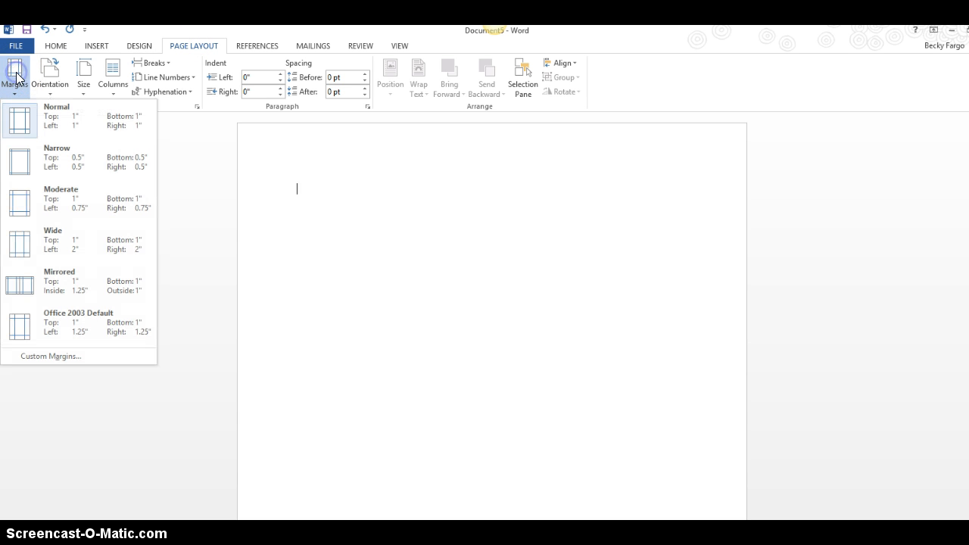
pyautogui.click(73, 116)
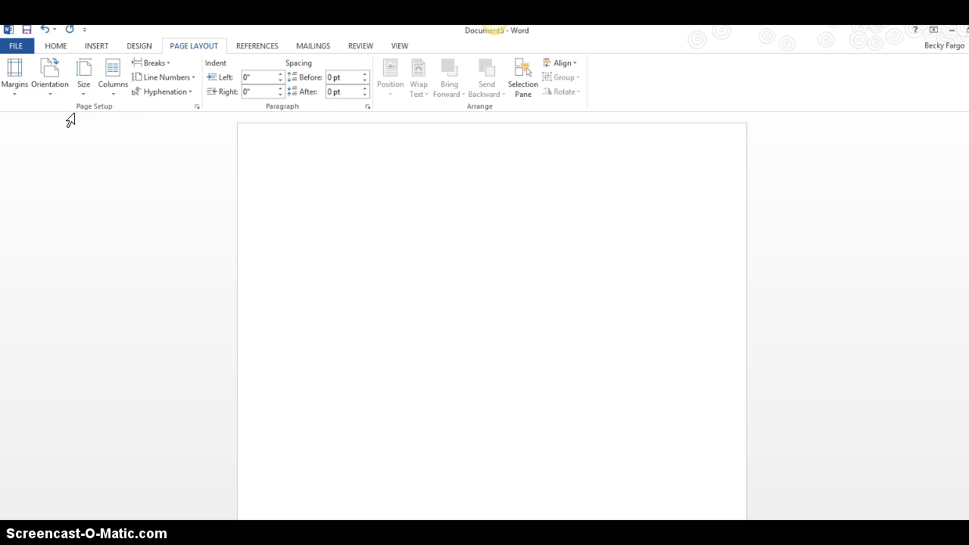
pyautogui.click(59, 47)
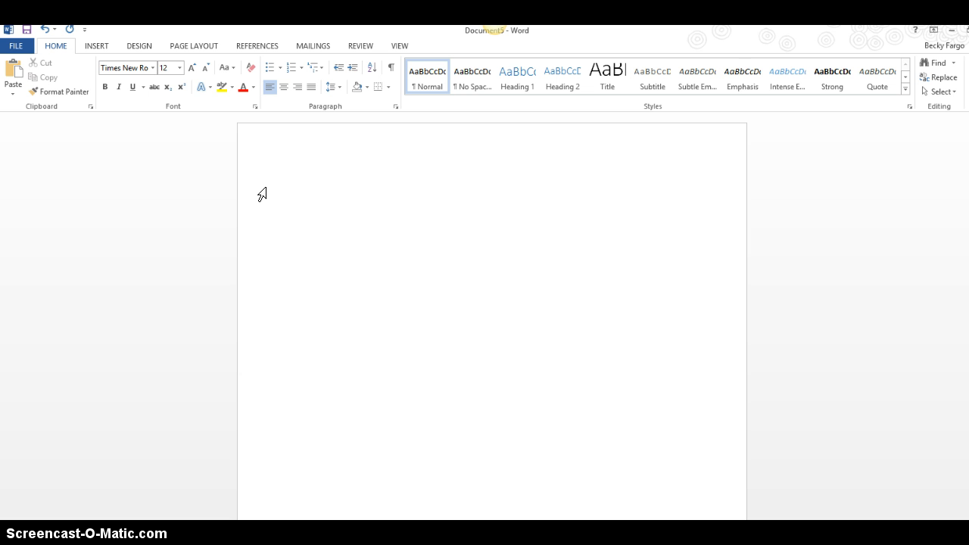
# Type the heading lines: student's name, instructor's name, English 106-50, 18 February 2014.
pyautogui.press('Return')
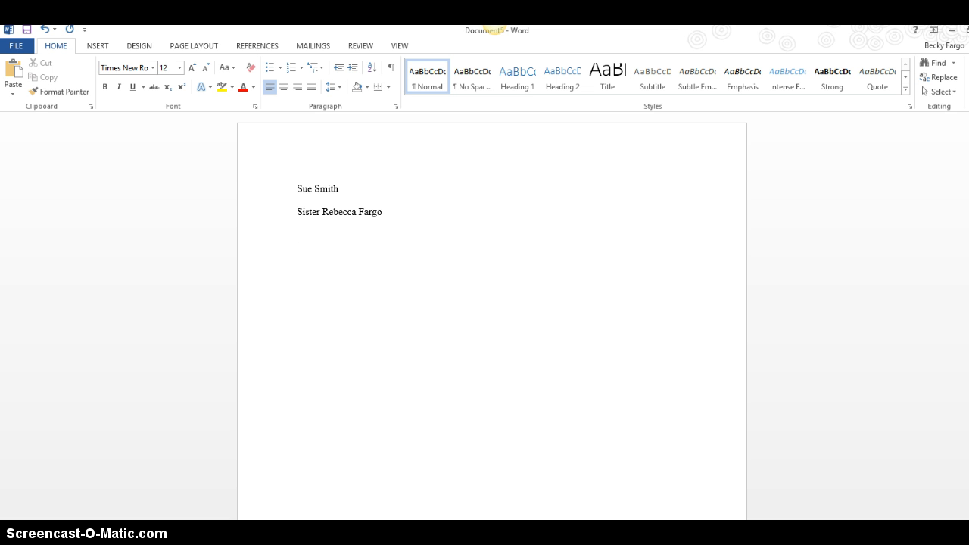
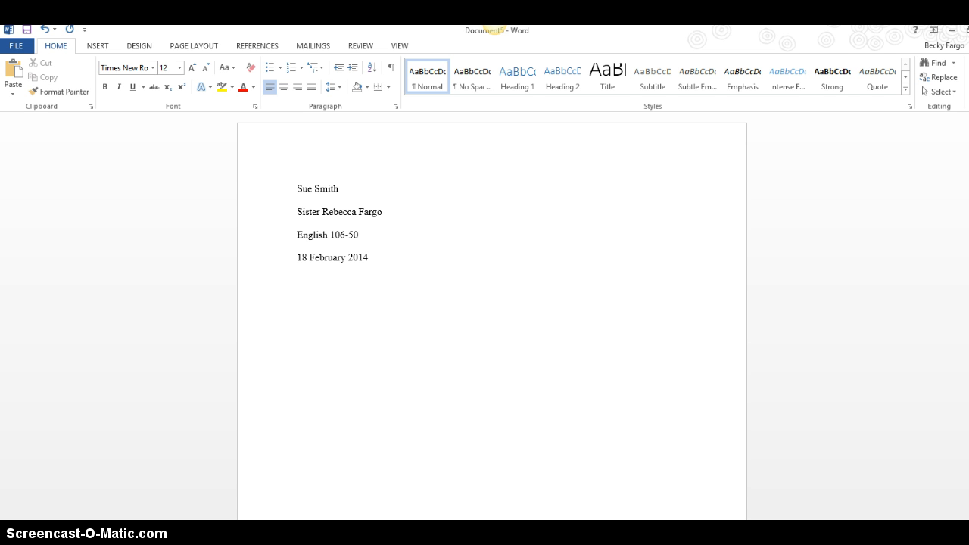
# Add the centered title 'Title of My Paper' and an indented body line 'Start writing your paper'.
pyautogui.click(286, 89)
pyautogui.write('Title of My')
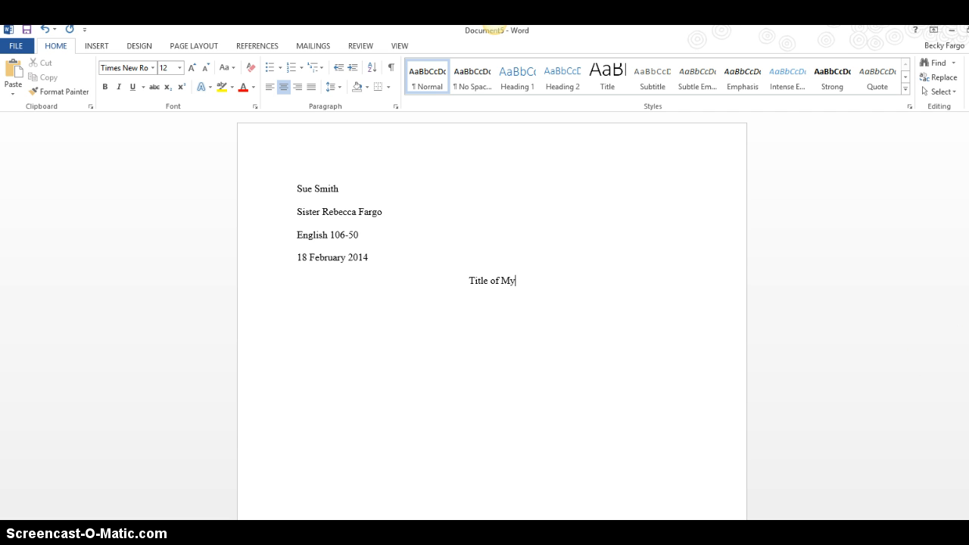
pyautogui.write(' Paper')
pyautogui.click(269, 88)
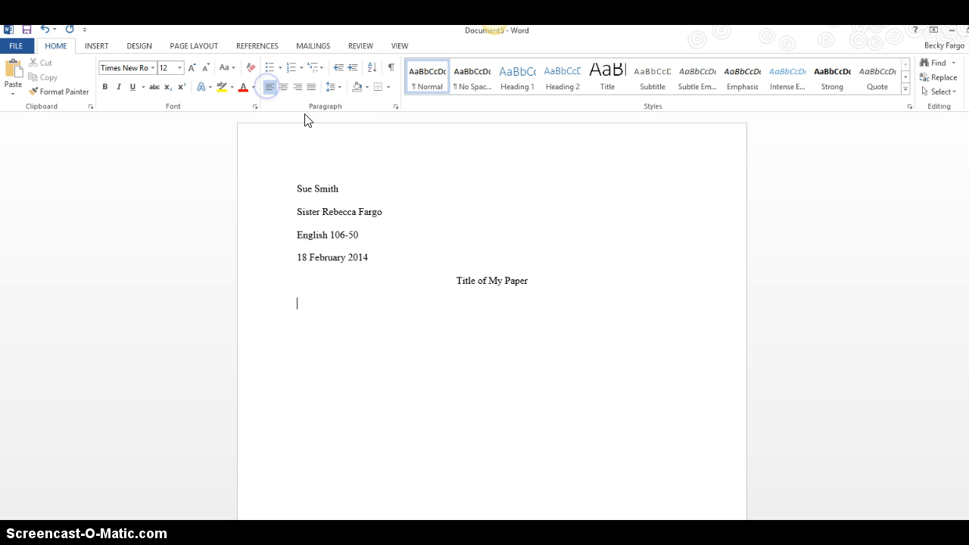
pyautogui.click(770, 321)
pyautogui.write('Start writing yoru pa')
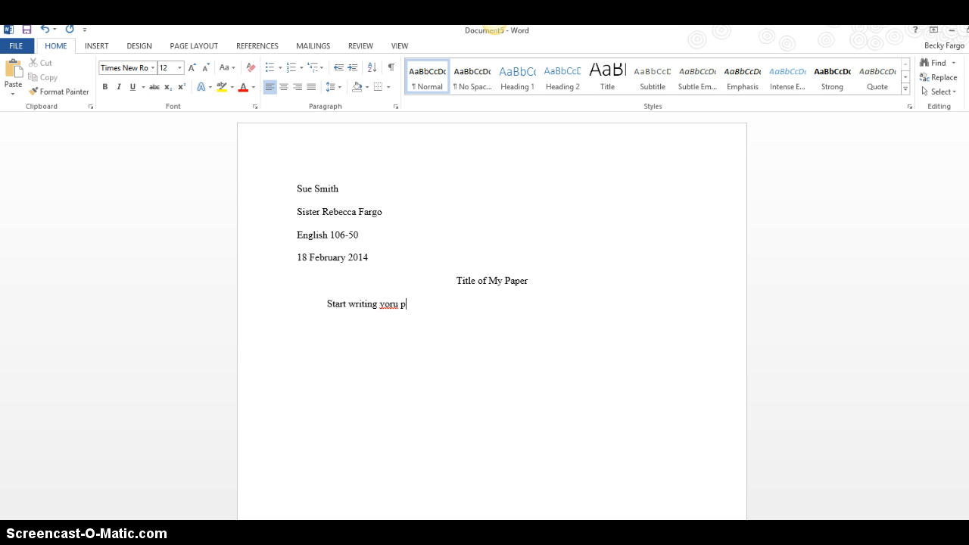
pyautogui.press('BackSpace')
pyautogui.press('BackSpace')
pyautogui.press('BackSpace')
pyautogui.press('BackSpace')
pyautogui.press('BackSpace')
pyautogui.write('ur paper.')
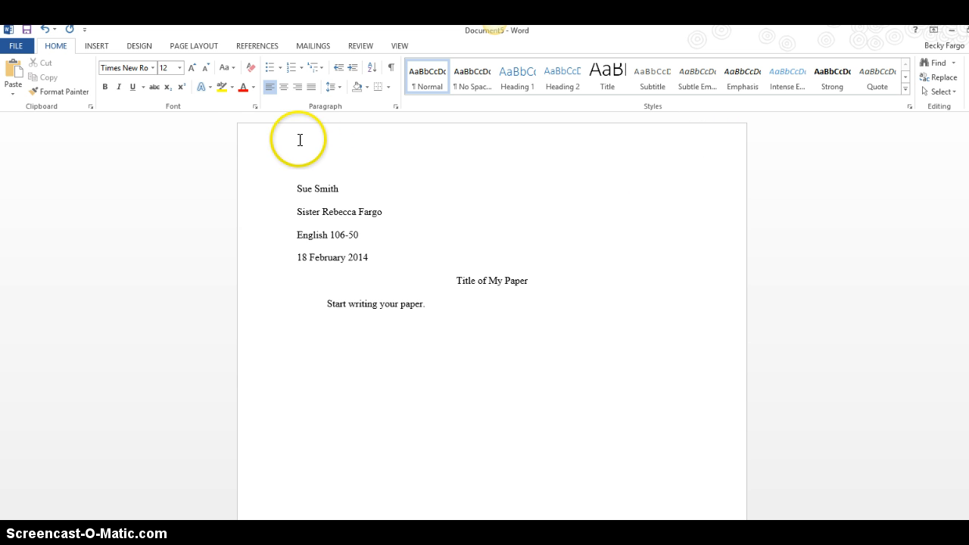
# Insert a Plain Number 3 page number at the top right of the header.
pyautogui.click(93, 45)
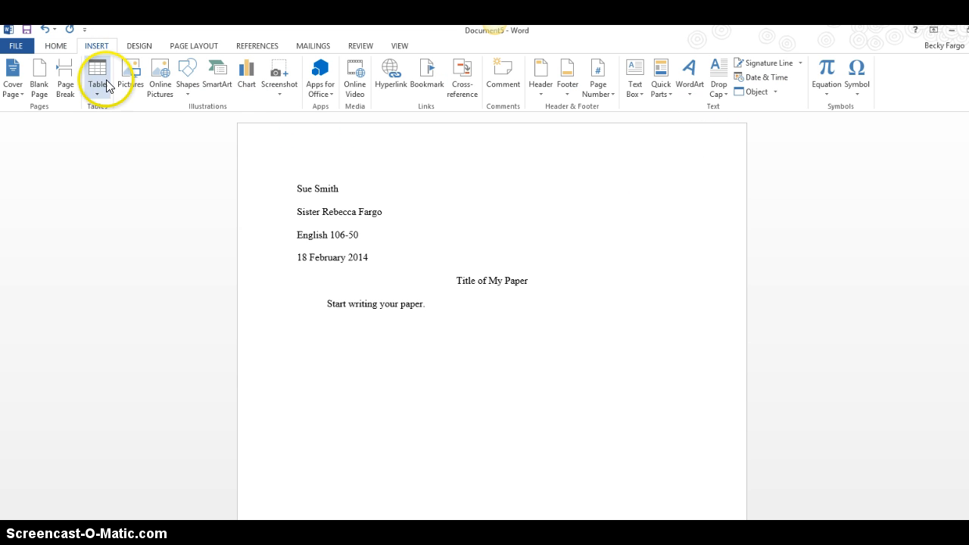
pyautogui.click(599, 87)
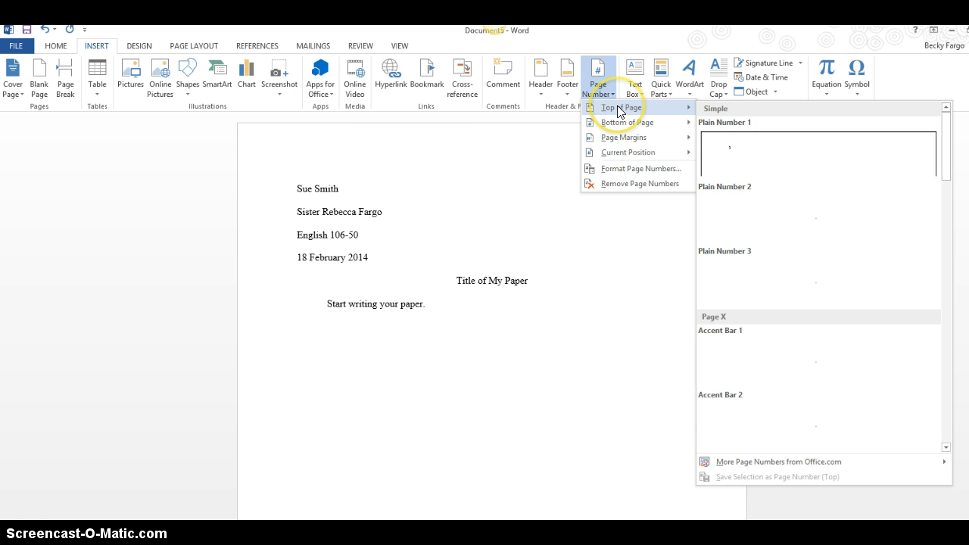
pyautogui.click(781, 279)
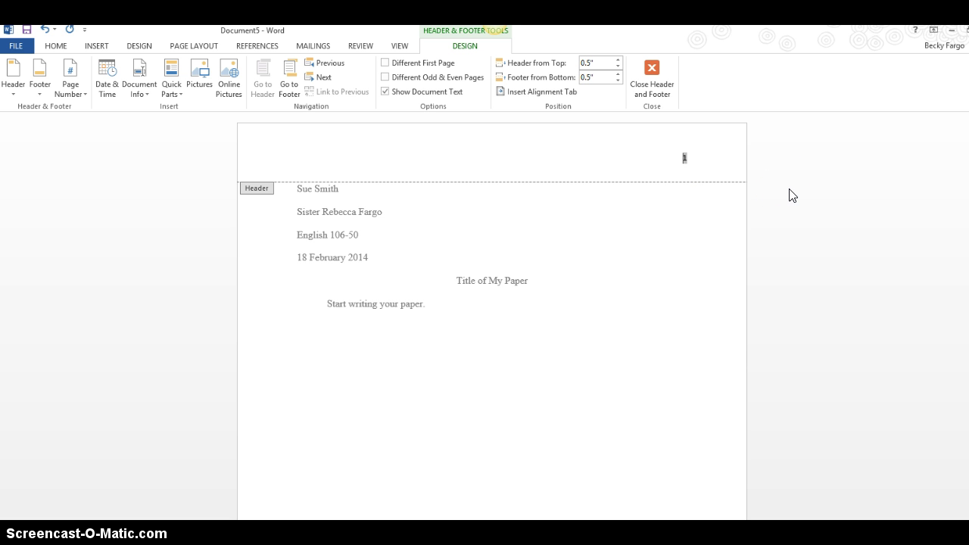
# Type the student's surname before the page number and set the header to Times New Roman 12 pt.
pyautogui.press('Home')
pyautogui.write('Smith')
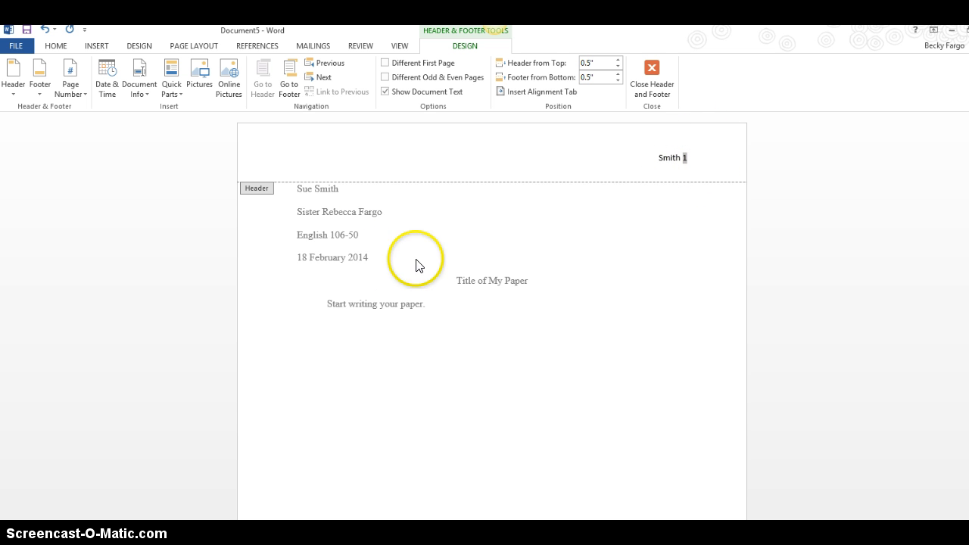
pyautogui.moveTo(655, 159); pyautogui.dragTo(684, 156)
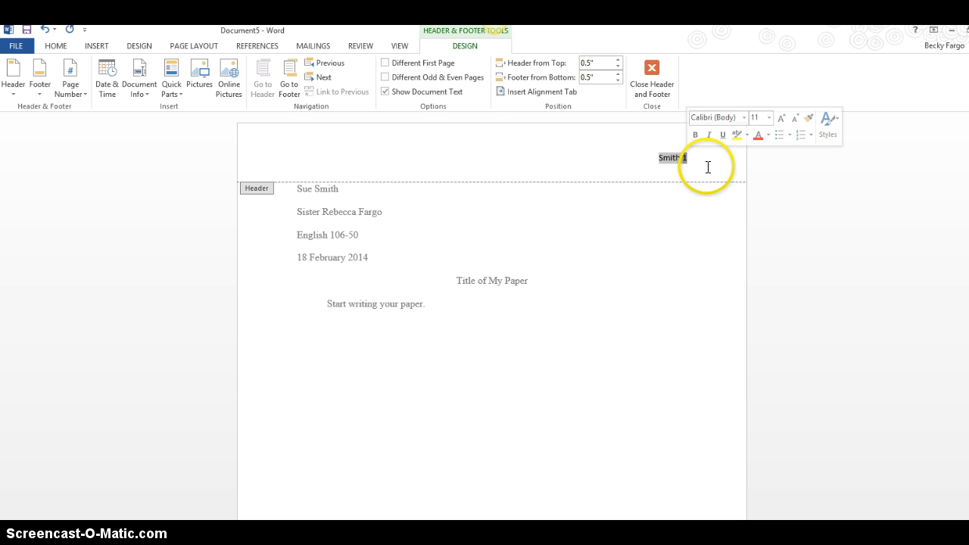
pyautogui.click(54, 47)
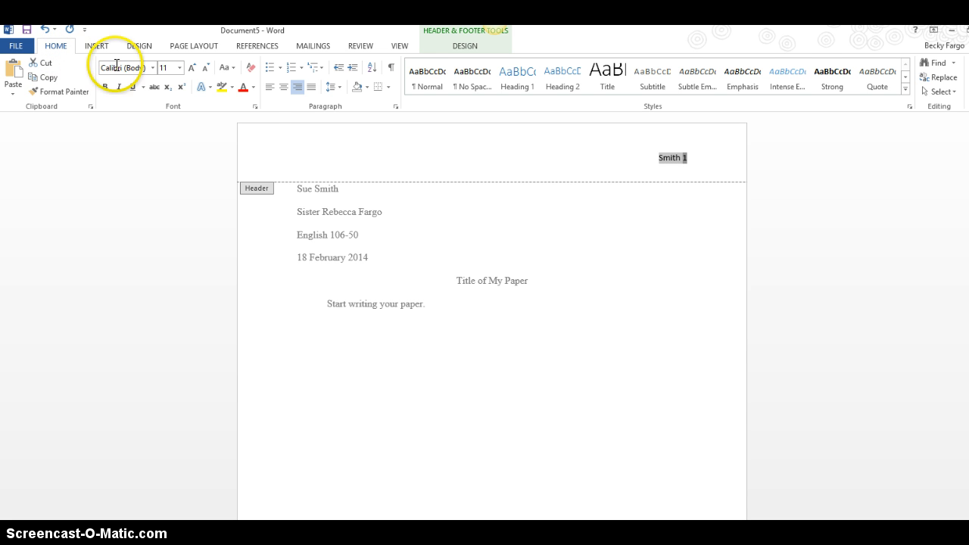
pyautogui.click(152, 67)
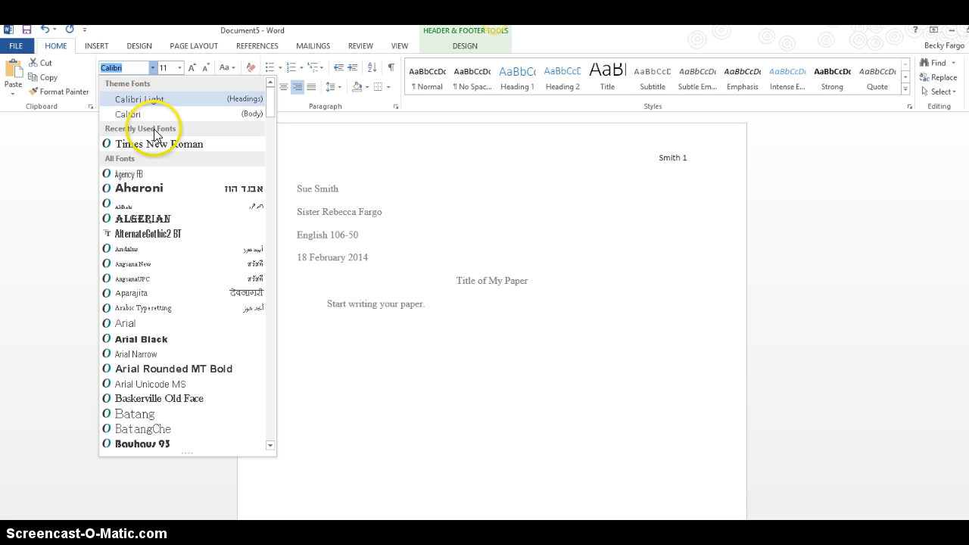
pyautogui.click(154, 144)
pyautogui.click(179, 67)
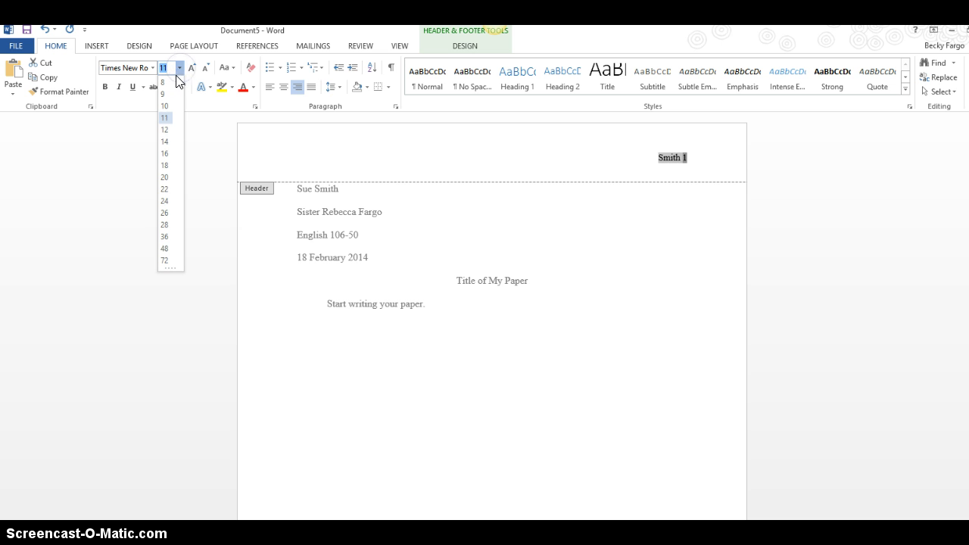
pyautogui.click(165, 129)
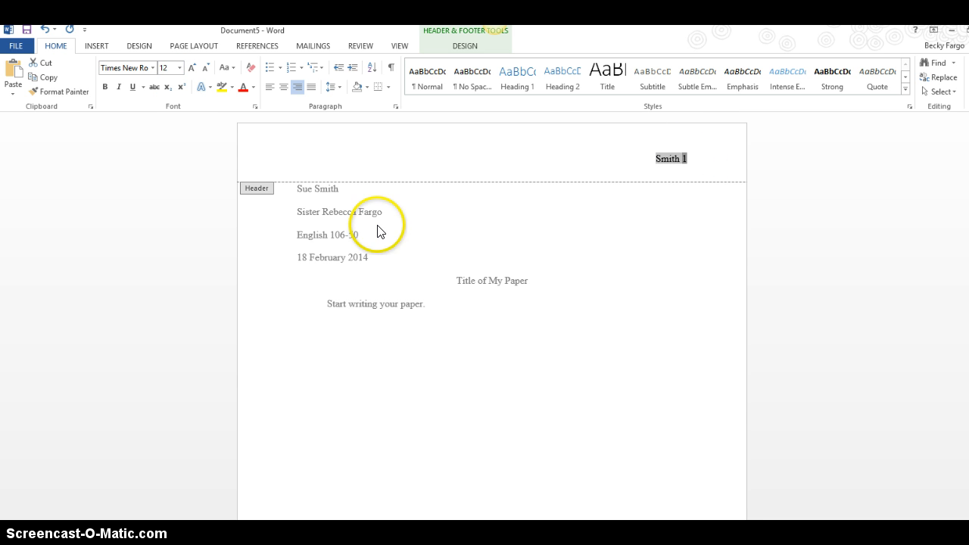
pyautogui.click(458, 33)
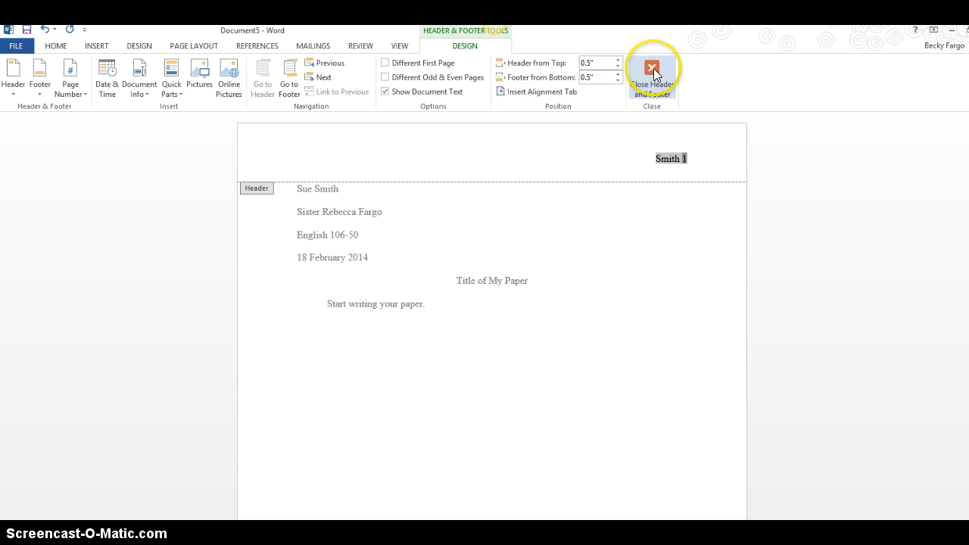
# Close header editing and place the cursor after 'Start writing your paper.'.
pyautogui.click(653, 67)
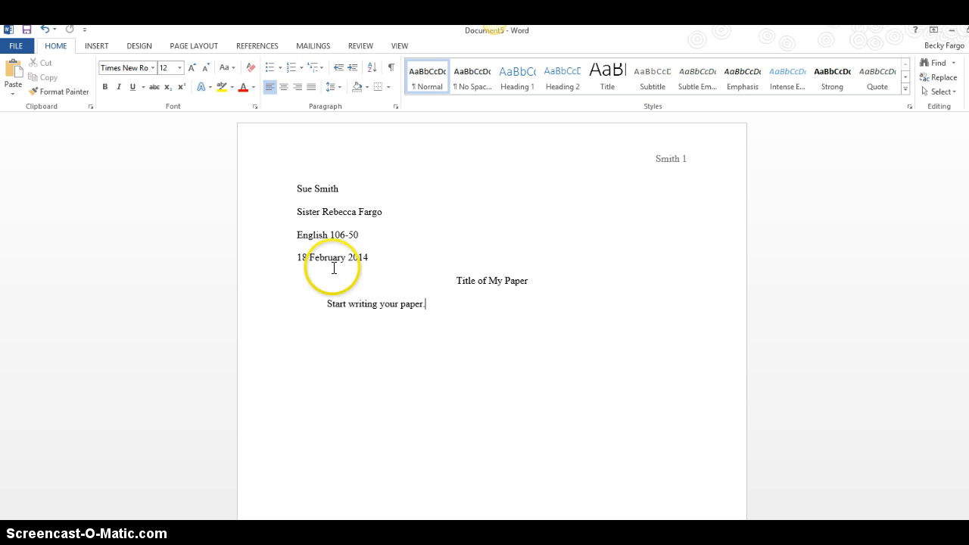
pyautogui.click(648, 297)
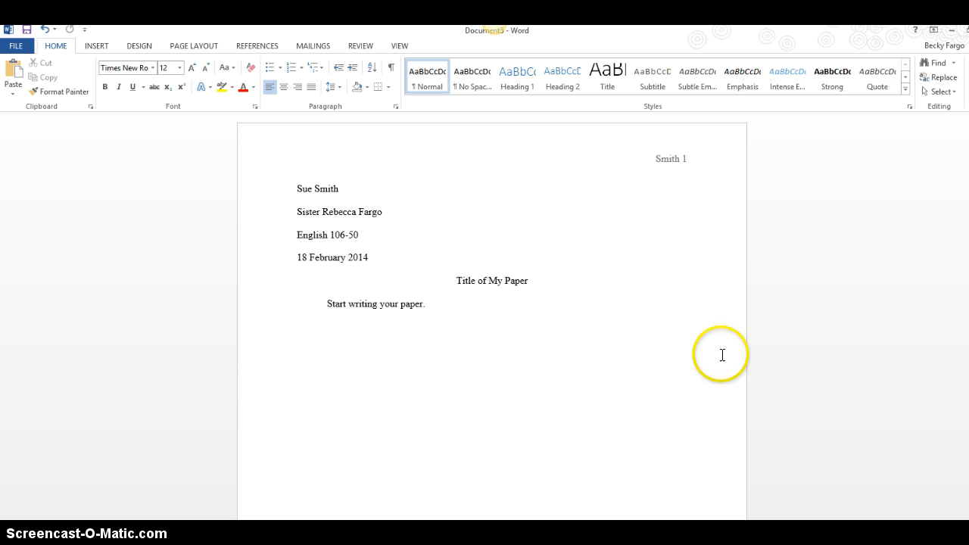
pyautogui.click(500, 311)
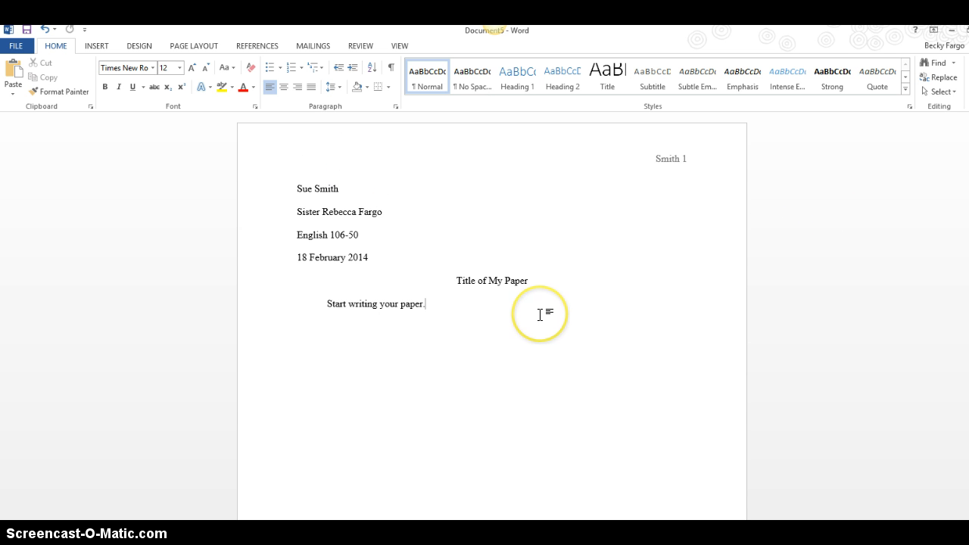